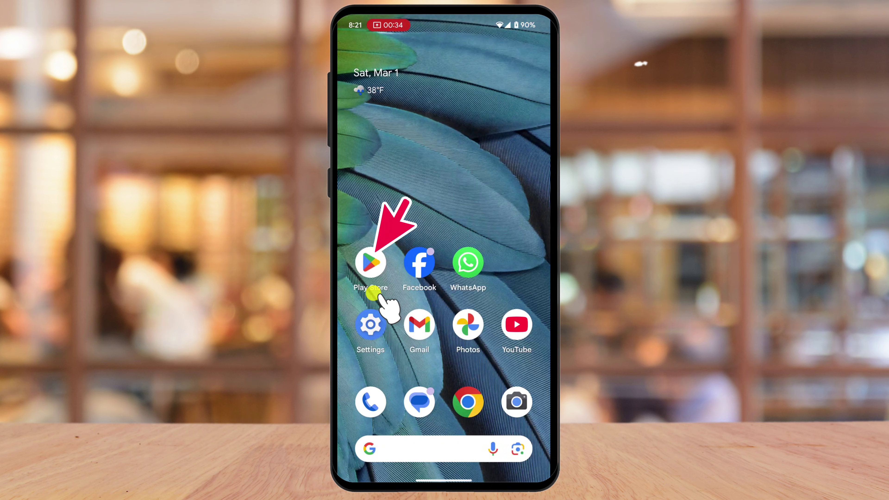
Install ACR Phone from the Play Store via the recent 'acr phone' search, then go home
click(377, 264)
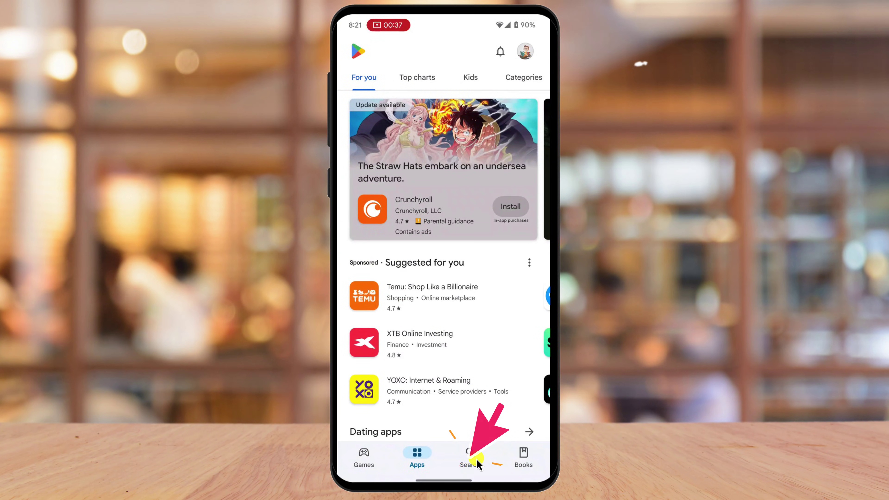
click(477, 459)
click(436, 50)
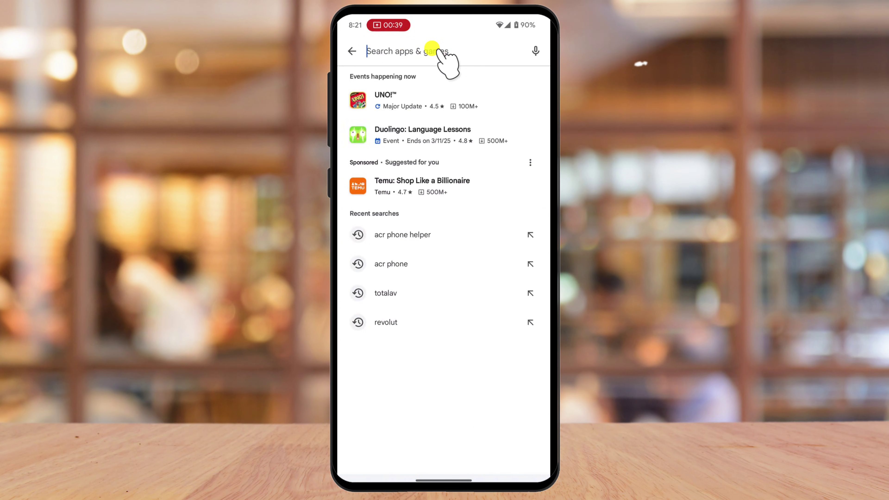
click(388, 291)
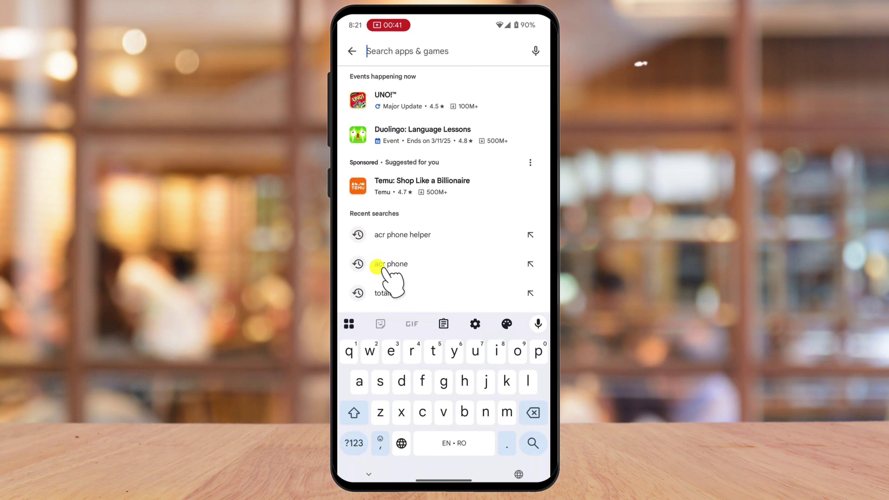
click(395, 268)
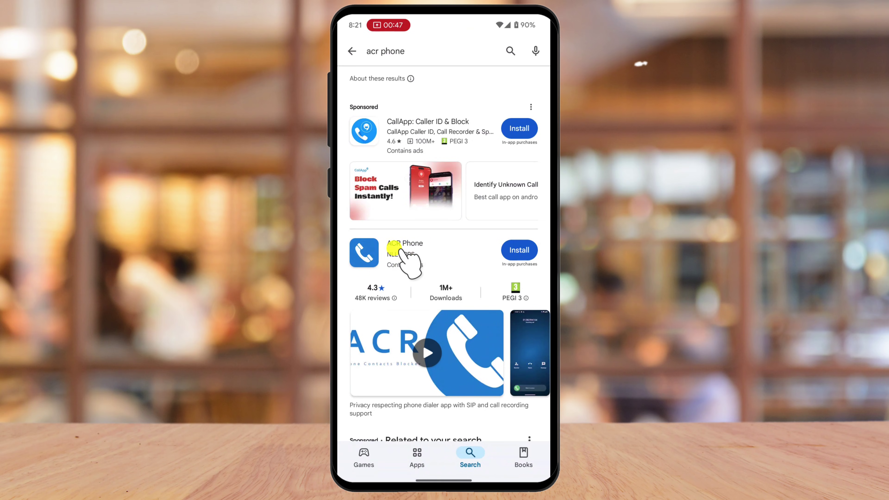
click(519, 250)
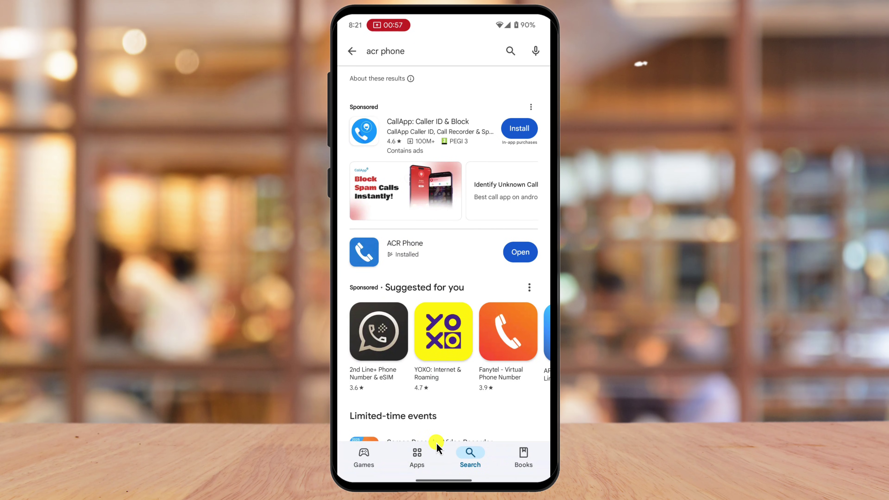
drag(454, 477, 453, 417)
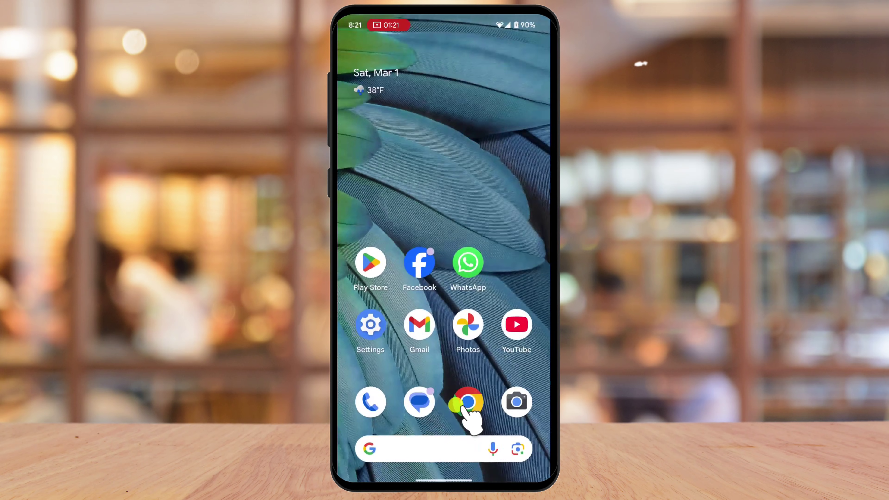
click(459, 406)
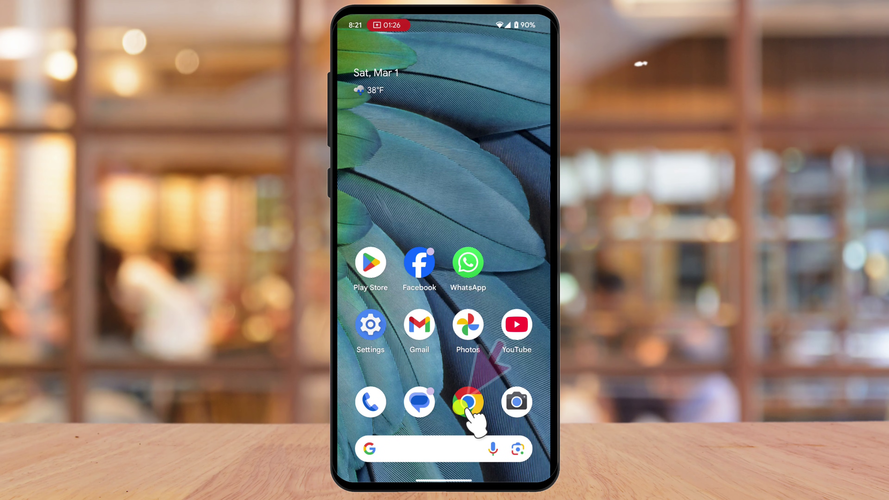
Search Chrome for 'acr phone helper site' and open the 'Download ACR Phone Helper (APH)' page
click(467, 404)
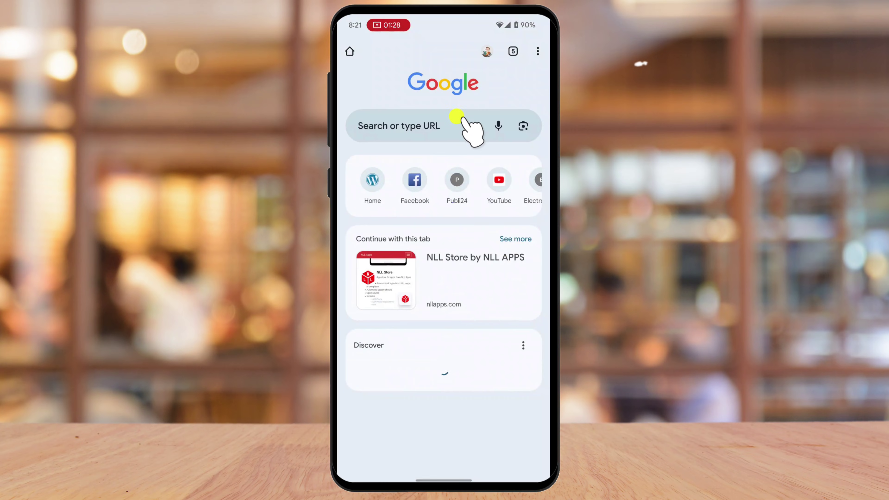
click(431, 125)
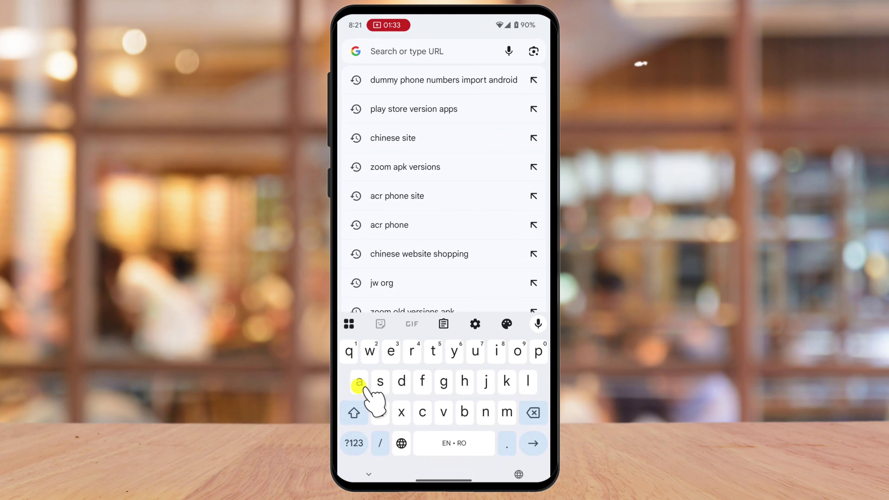
text(acr)
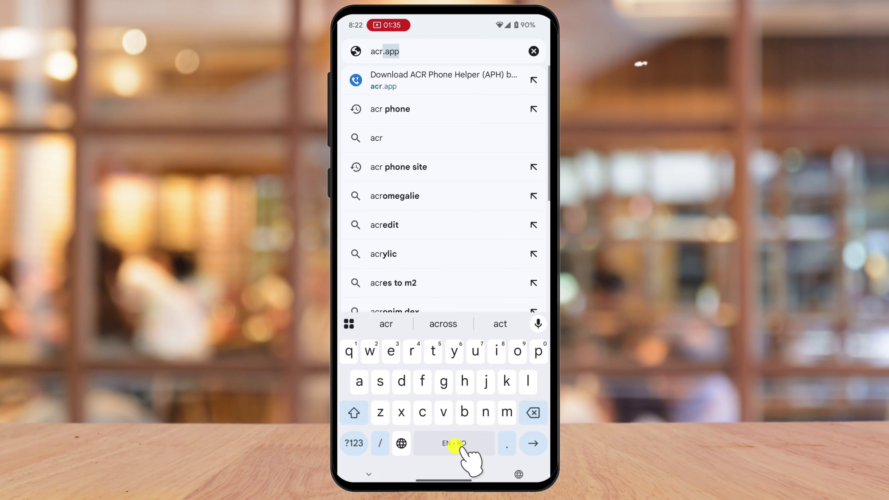
text( phone)
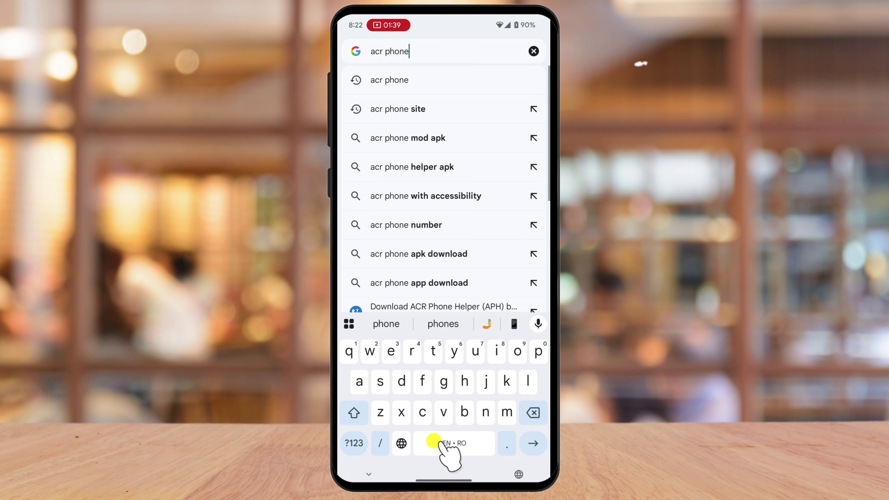
text( he)
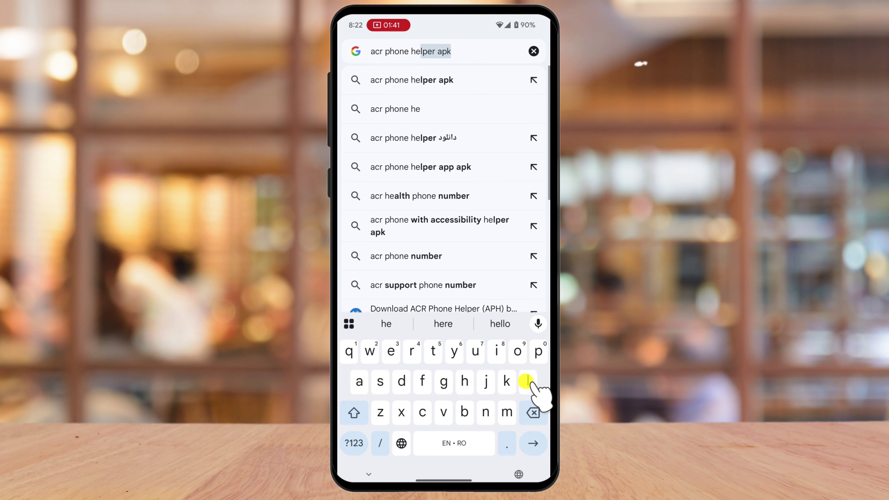
text(lper )
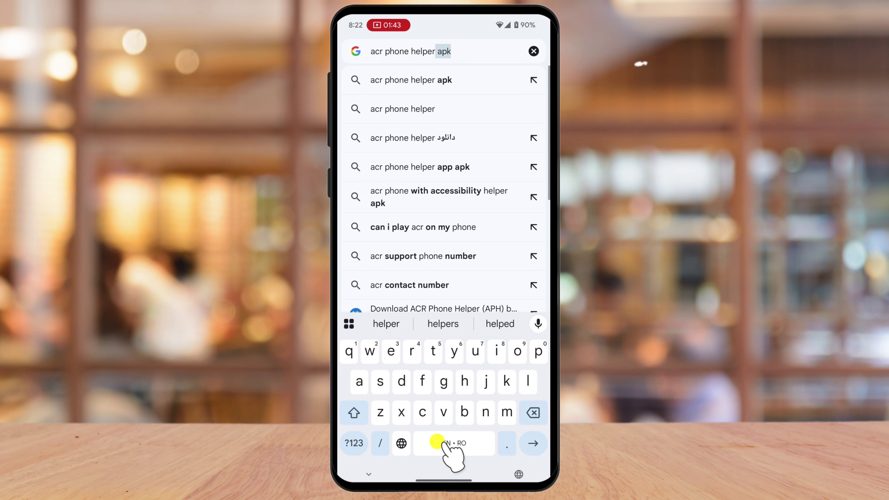
text(site)
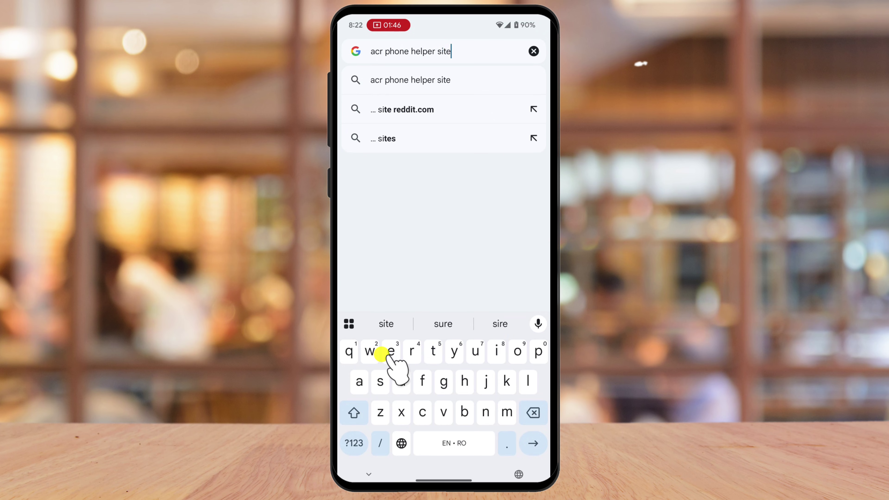
click(423, 82)
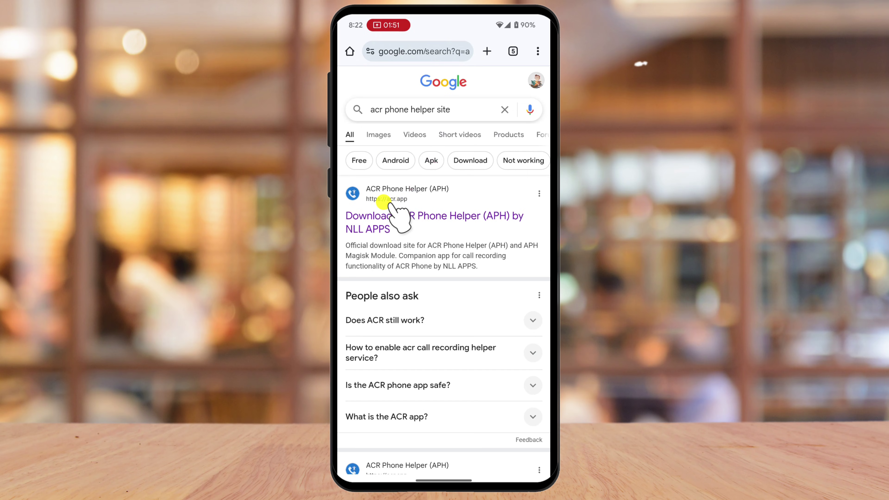
click(397, 218)
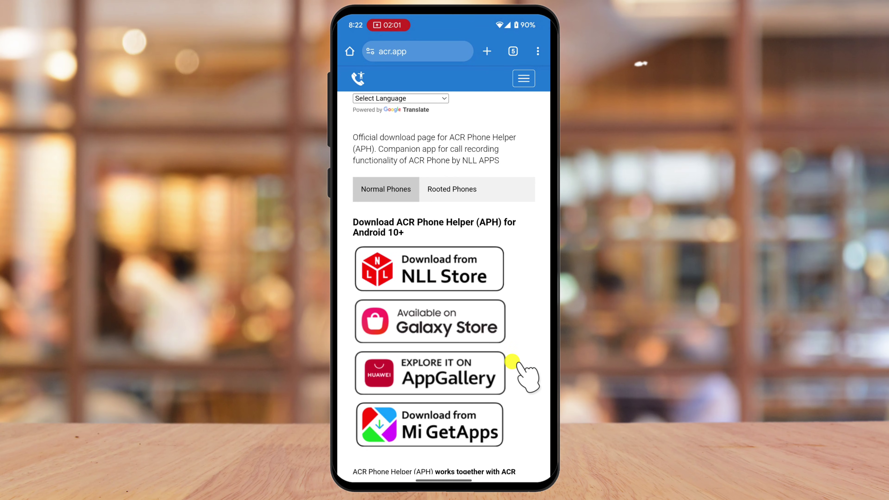
Download the NLL Store file directly from nllapps.com/store and open it
scroll(450, 209, down, 2)
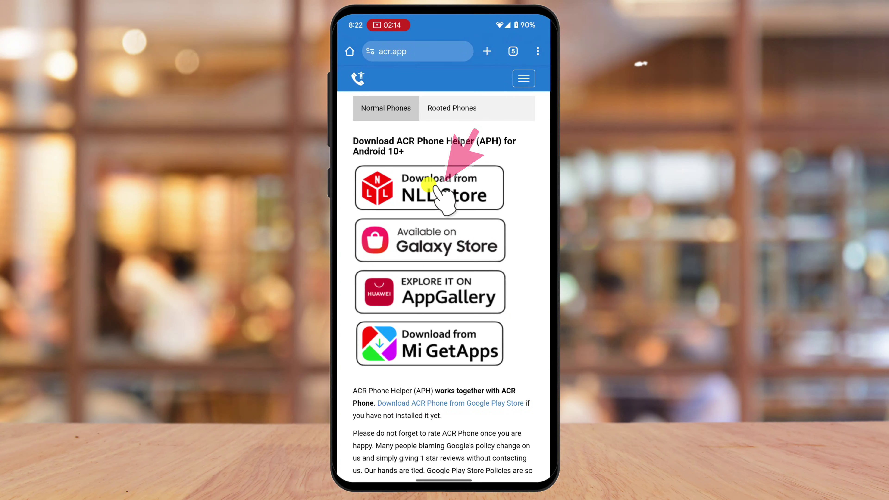
click(423, 228)
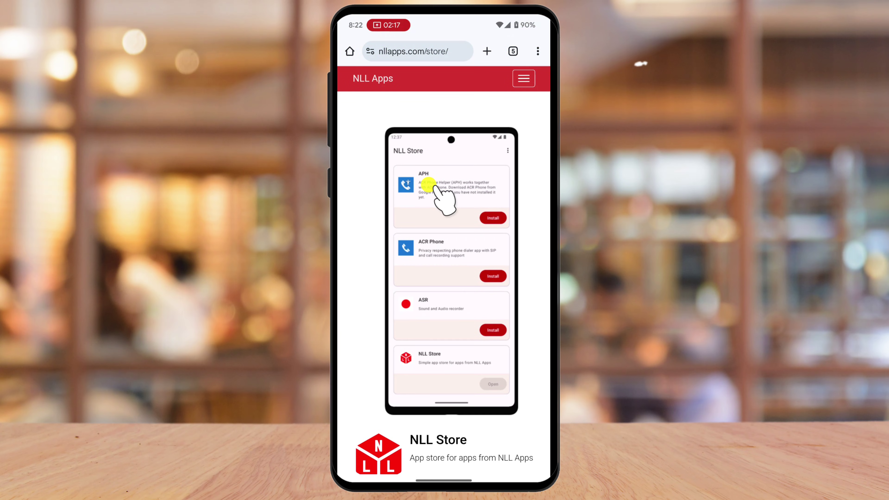
scroll(452, 364, down, 5)
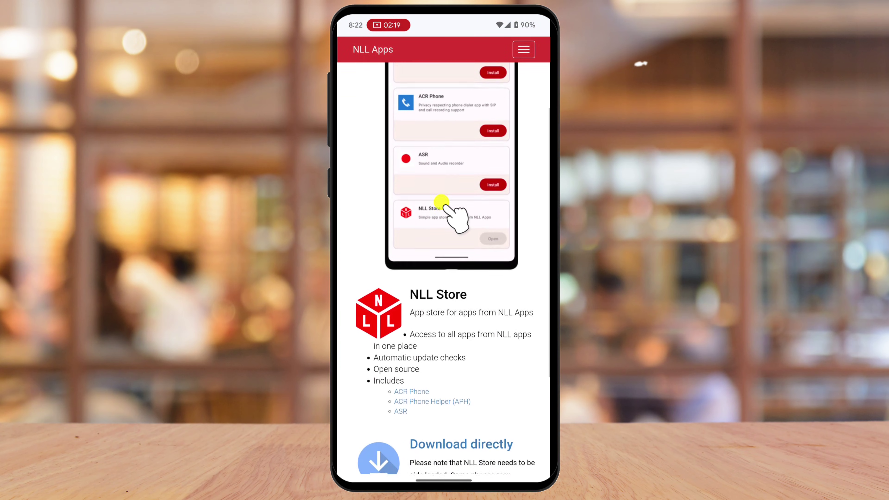
scroll(453, 363, down, 4)
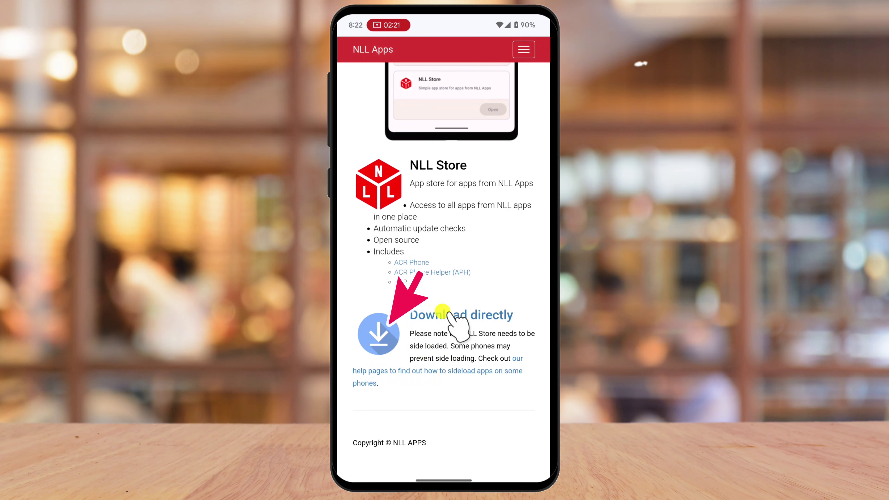
click(389, 340)
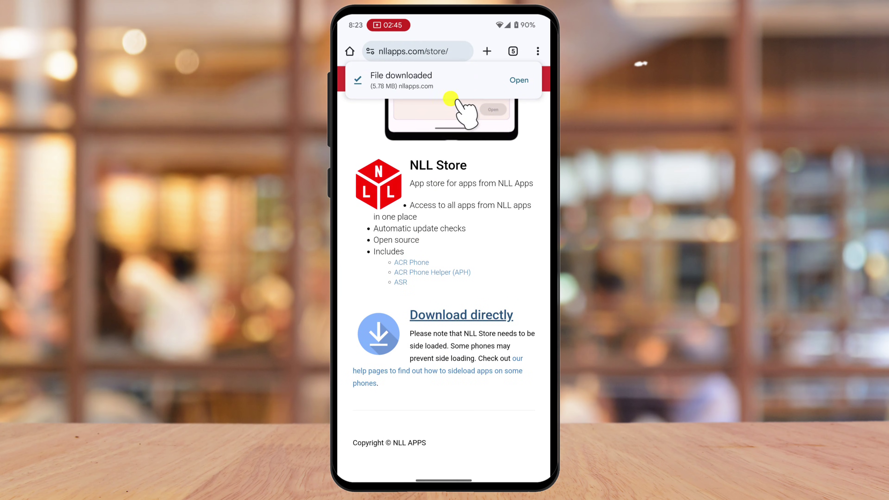
click(519, 80)
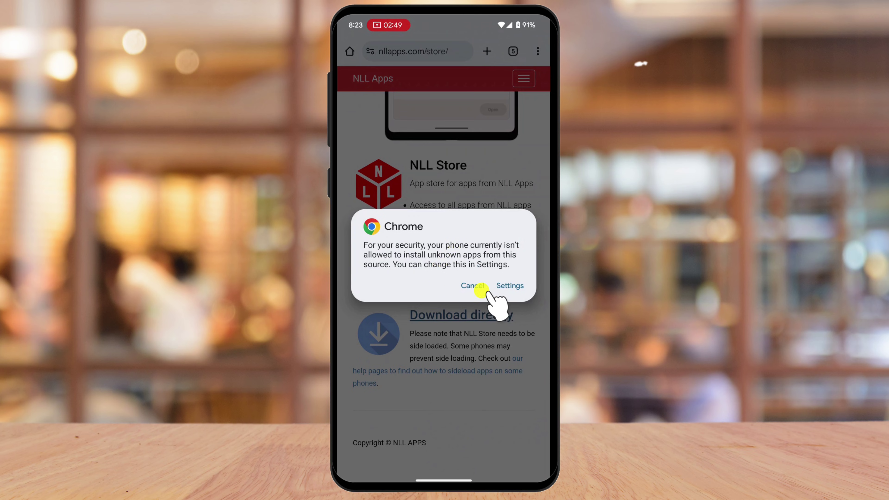
Allow Chrome to install unknown apps, install NLL Store, and open it
click(506, 285)
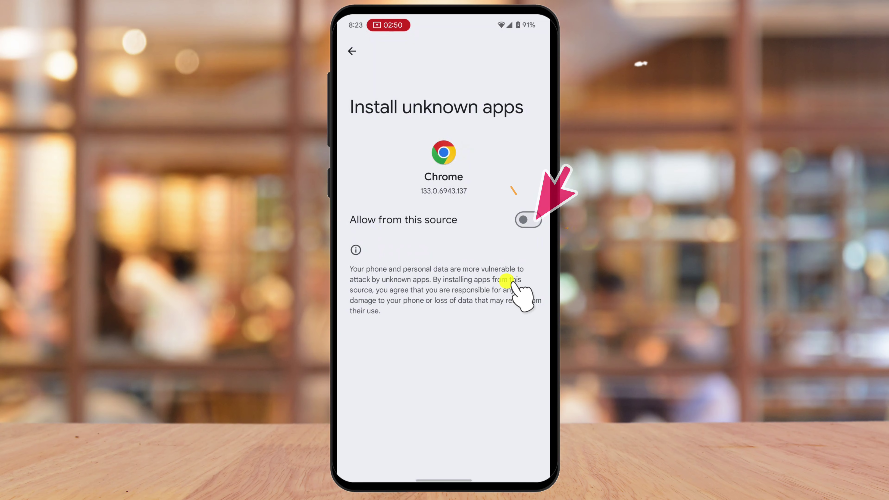
click(525, 219)
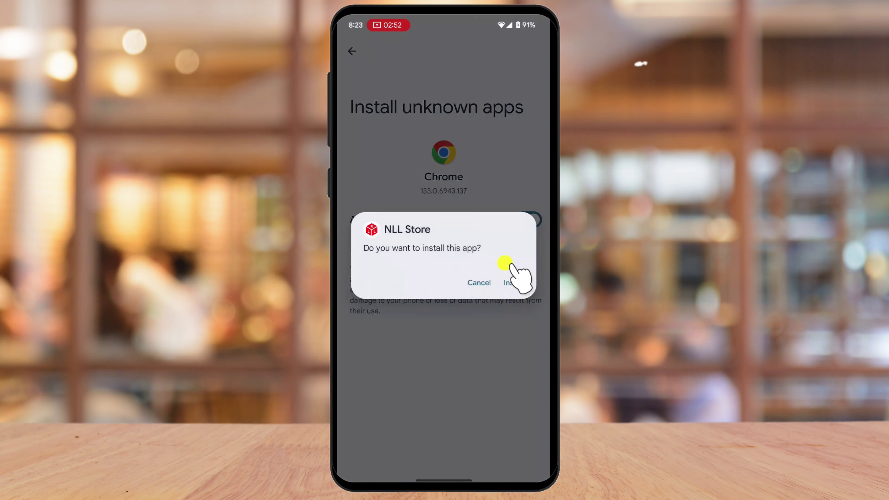
click(504, 282)
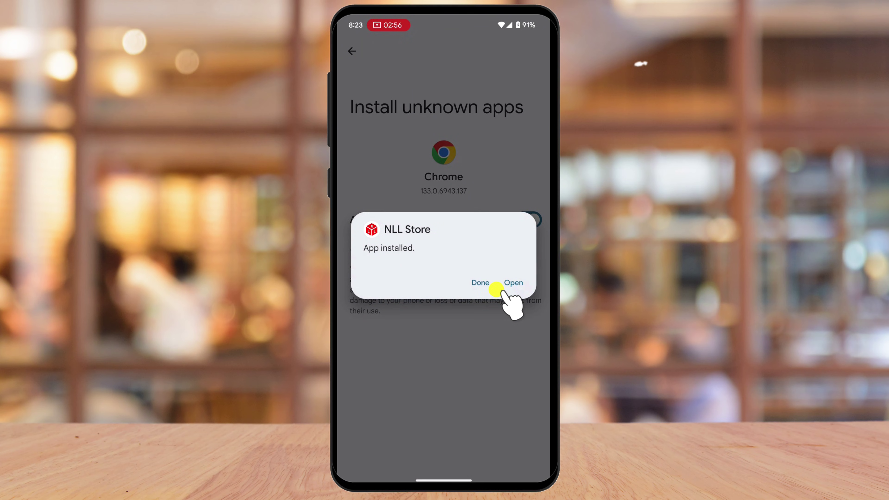
click(511, 283)
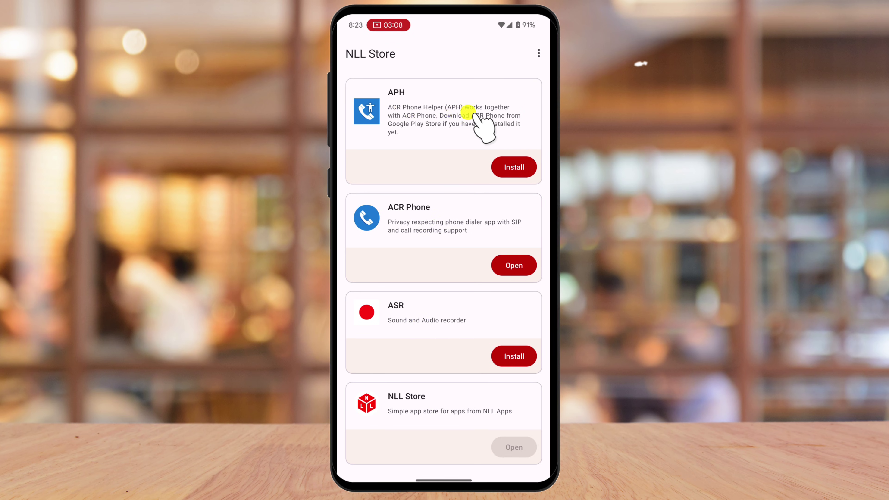
Allow NLL Store to install apps from this source when starting the APH install
click(515, 167)
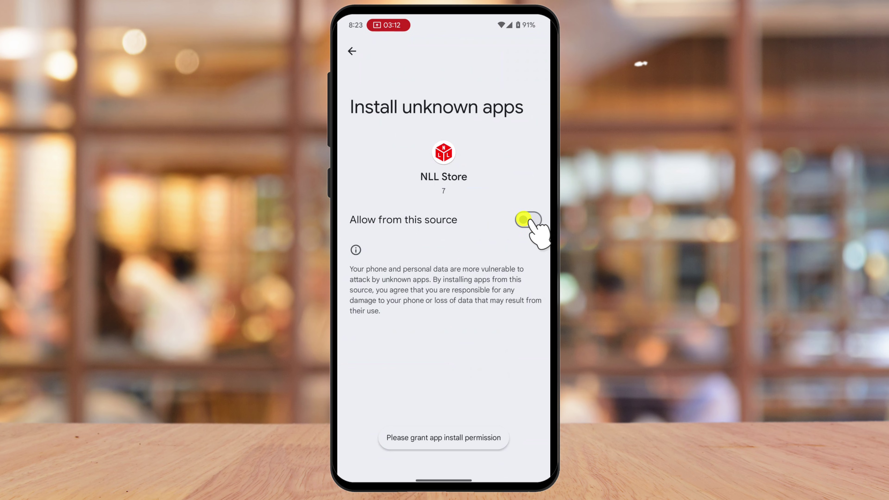
click(525, 220)
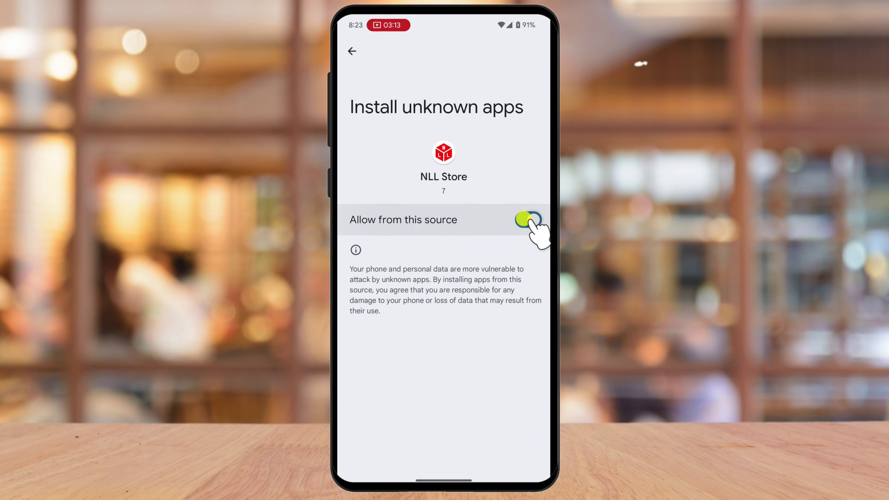
click(351, 51)
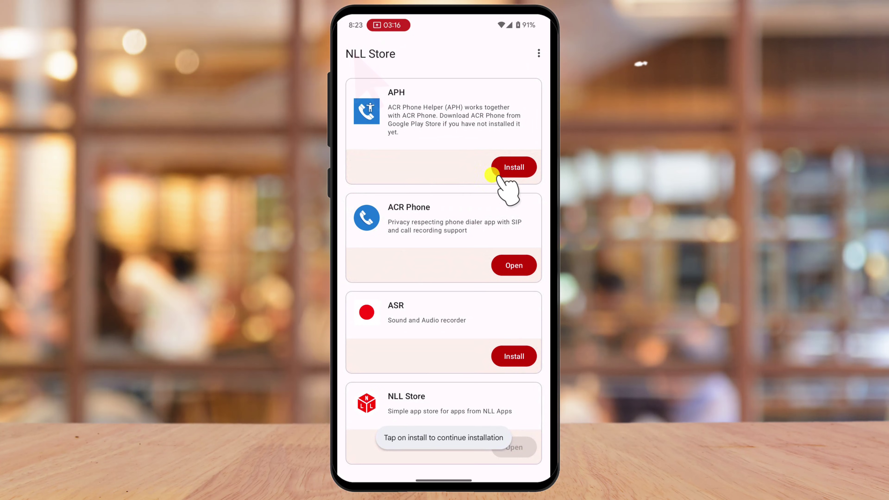
Install APH, allowing NLL Store notifications, then return to the home screen
click(513, 167)
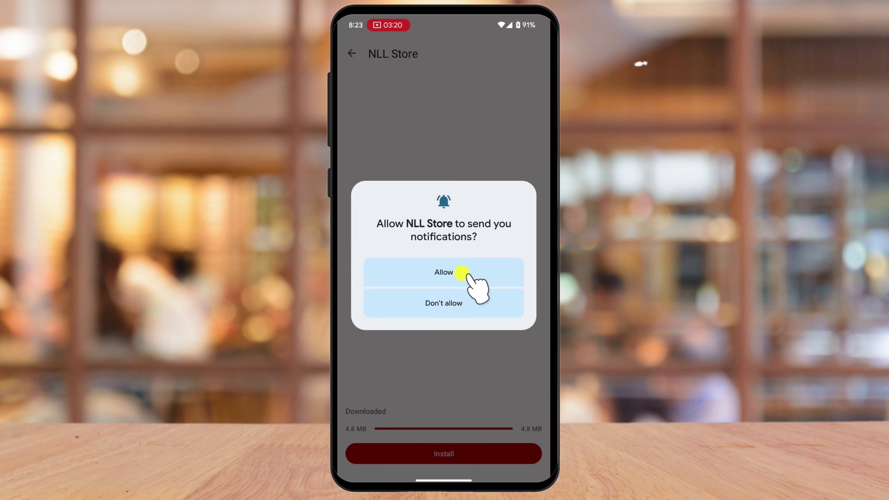
click(461, 272)
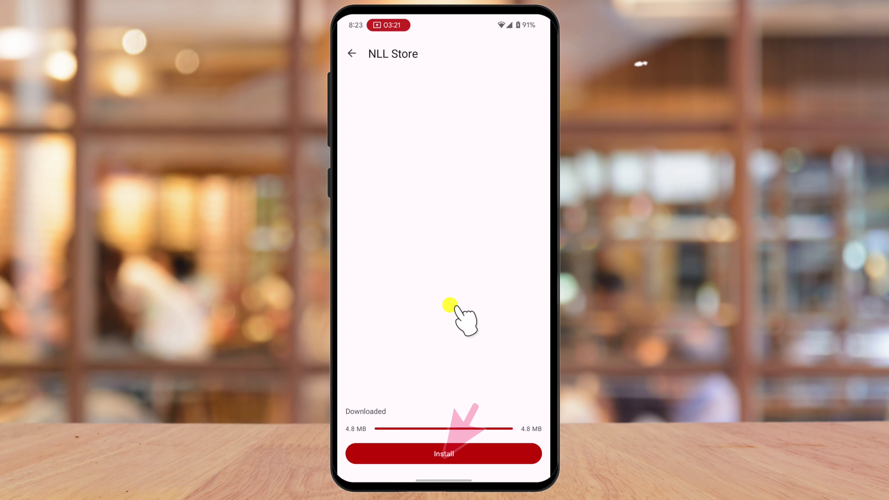
click(442, 453)
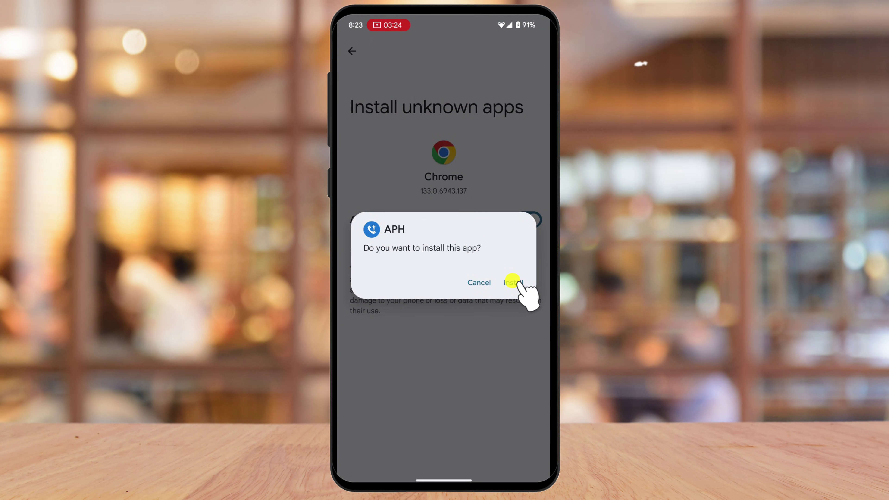
click(513, 282)
drag(437, 480, 456, 373)
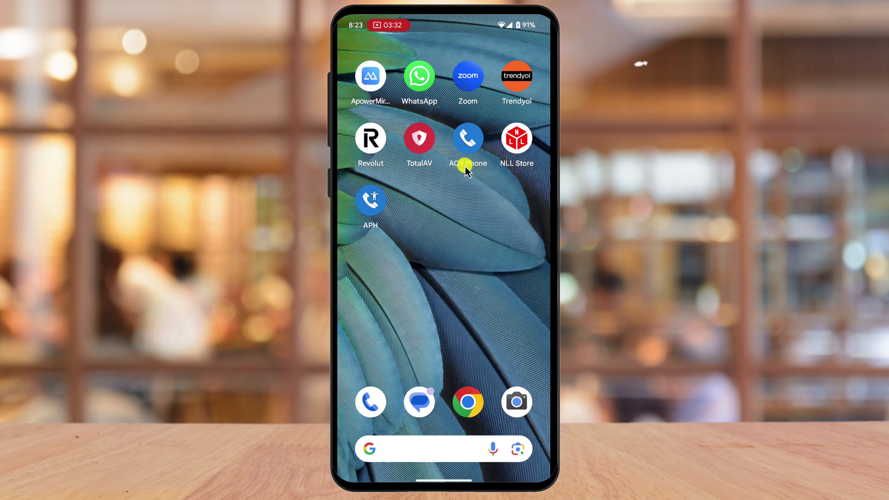
Launch ACR Phone and set it as the default phone app
click(470, 140)
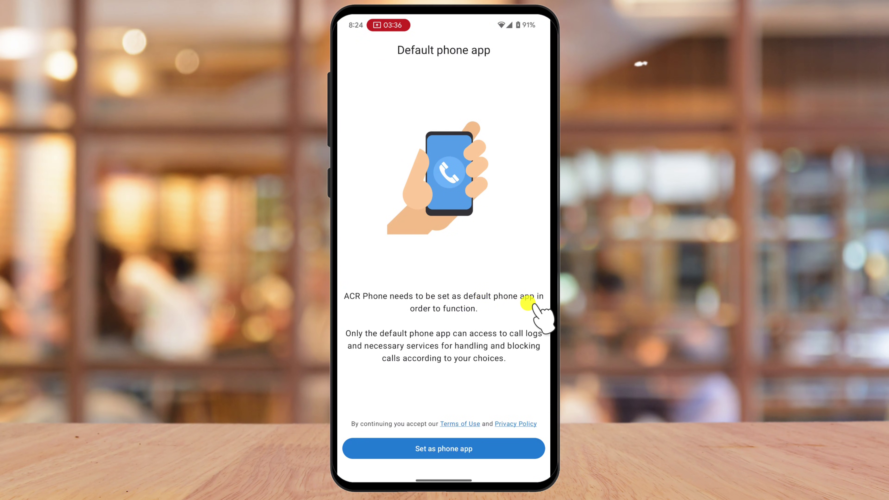
click(444, 451)
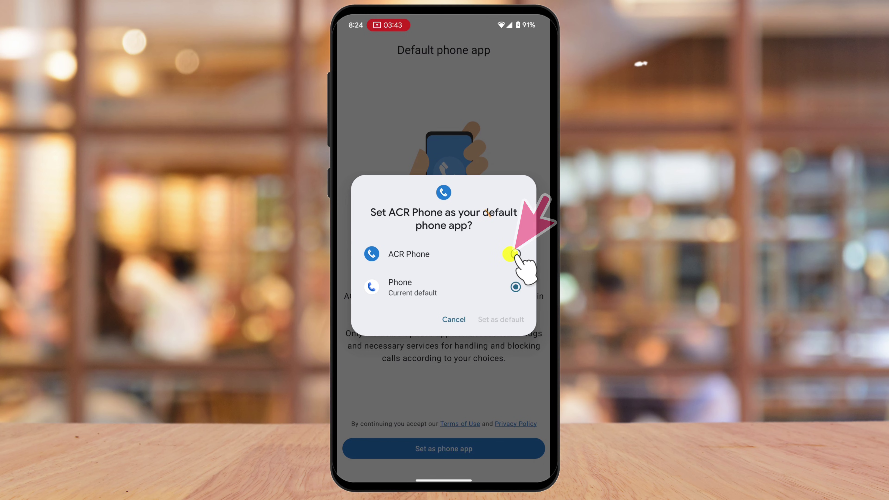
click(515, 254)
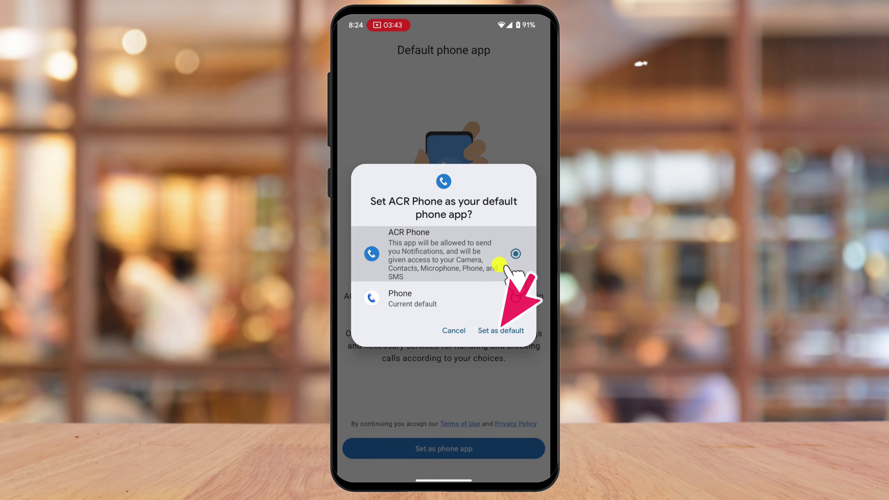
click(490, 332)
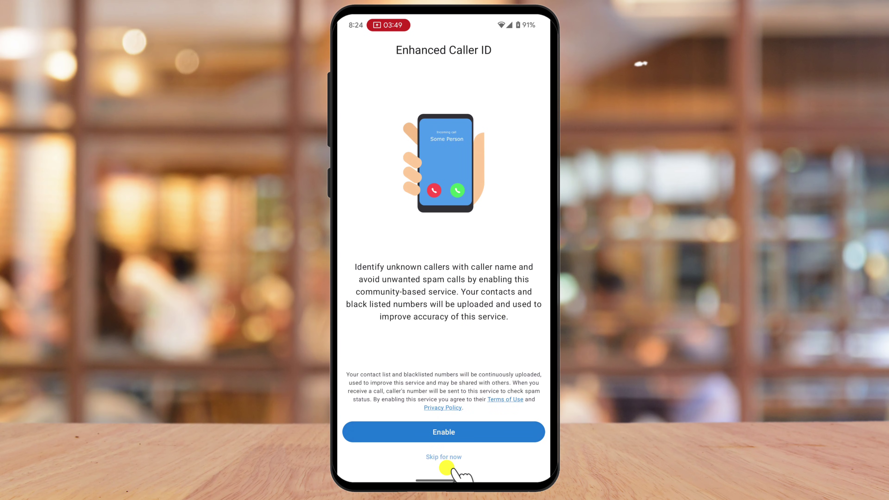
Skip the caller ID, community spam database, and call blocker setup screens
click(455, 457)
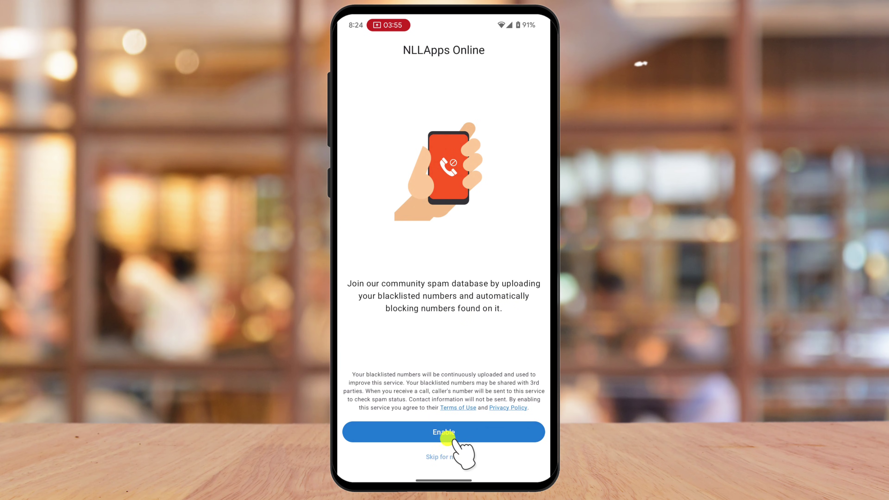
click(449, 459)
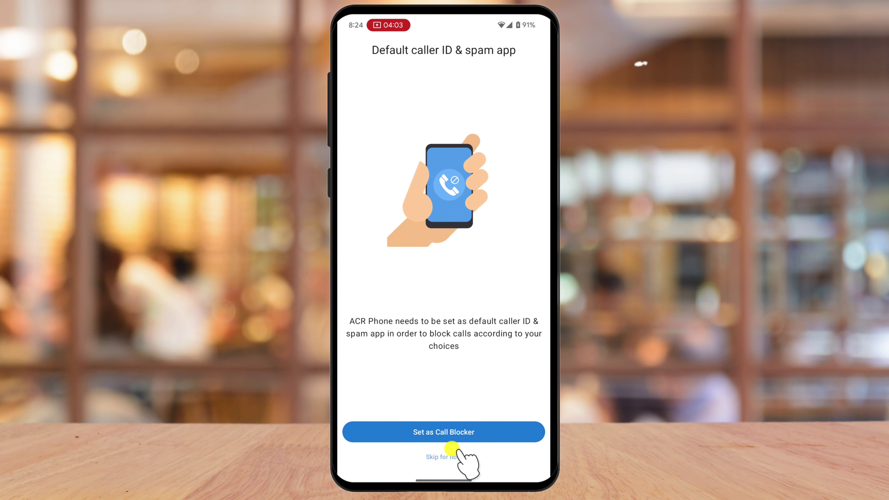
click(450, 455)
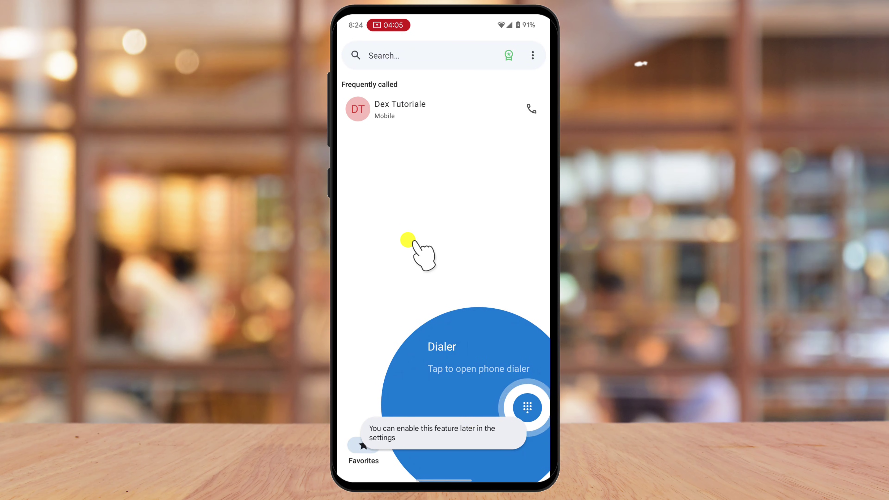
From Recordings, accept the accessibility notice, let APH record audio while in use, and open accessibility settings
click(445, 277)
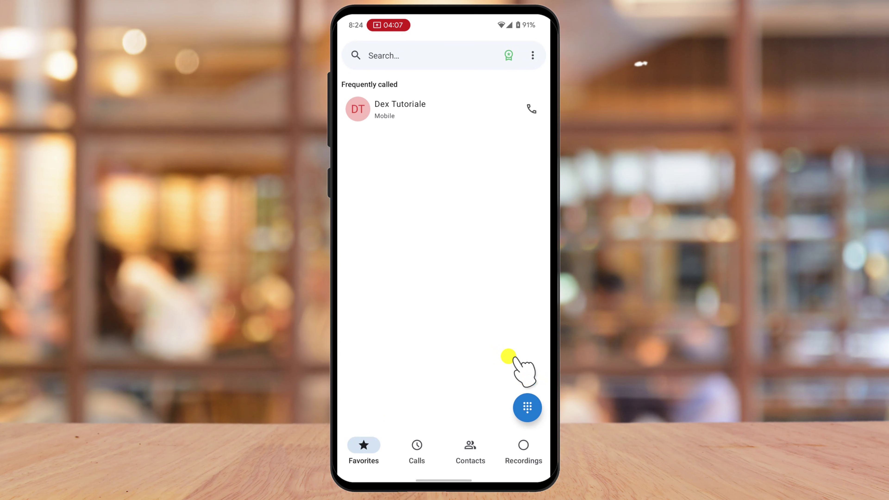
click(523, 445)
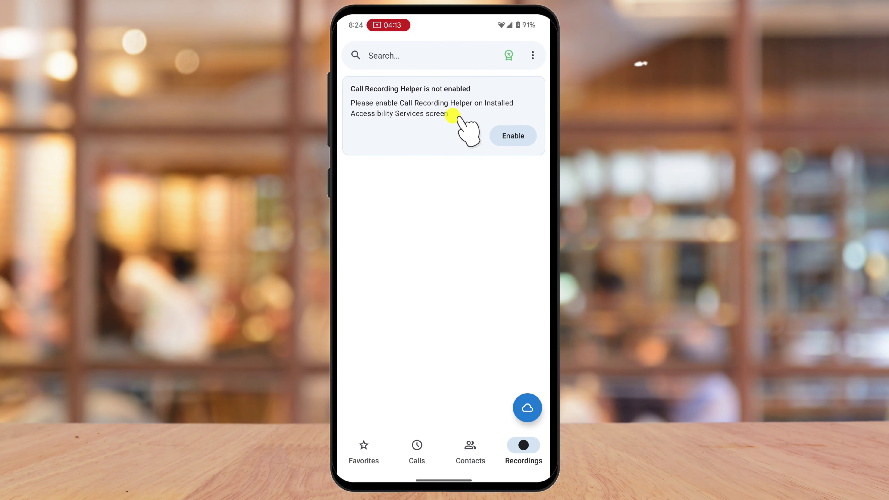
click(514, 137)
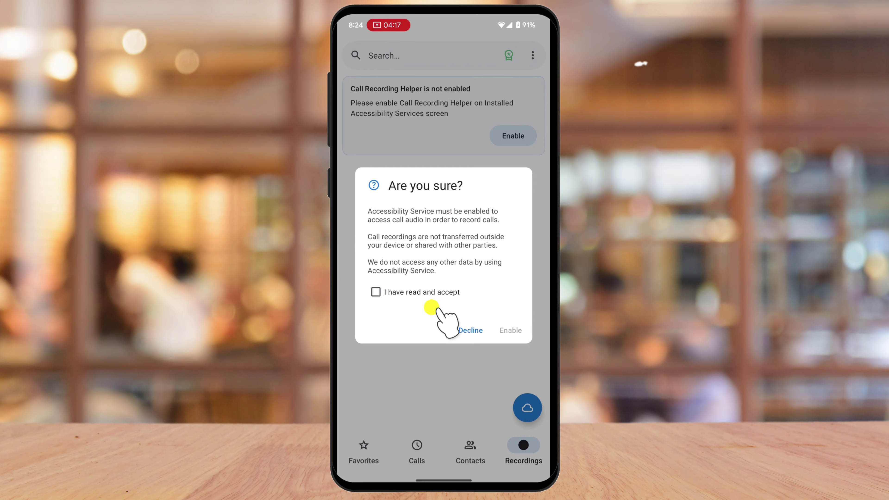
click(380, 292)
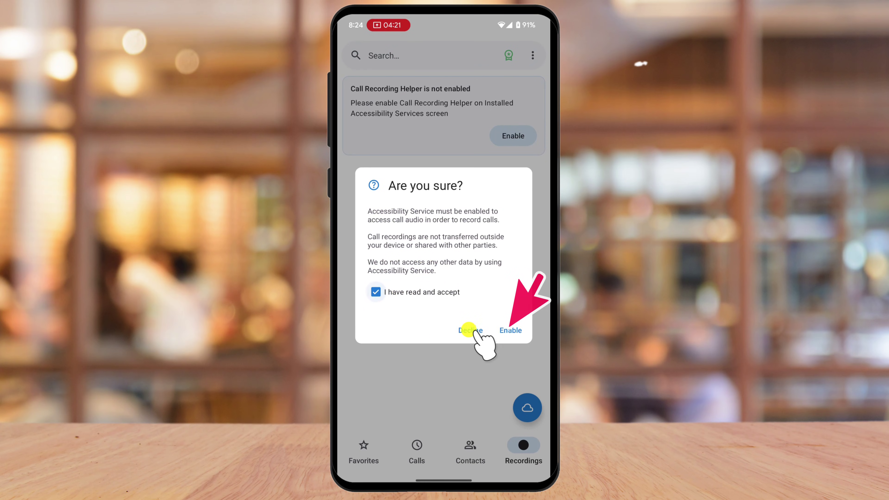
click(510, 331)
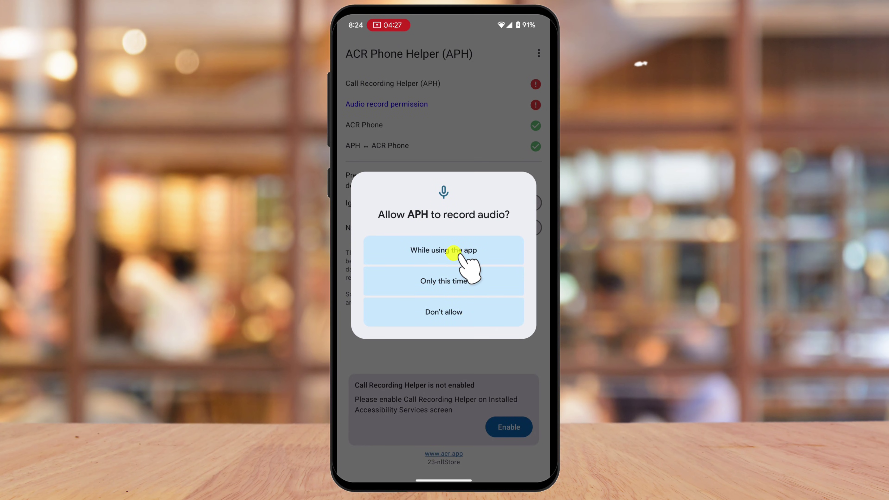
click(453, 251)
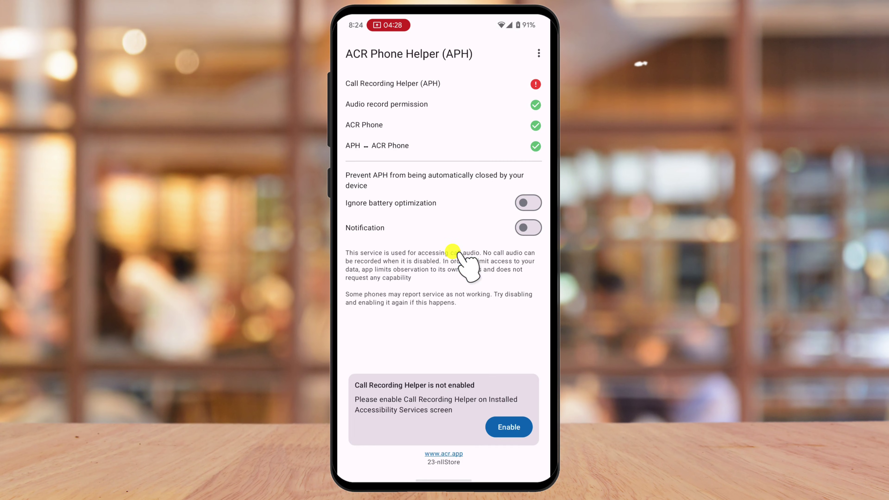
click(508, 427)
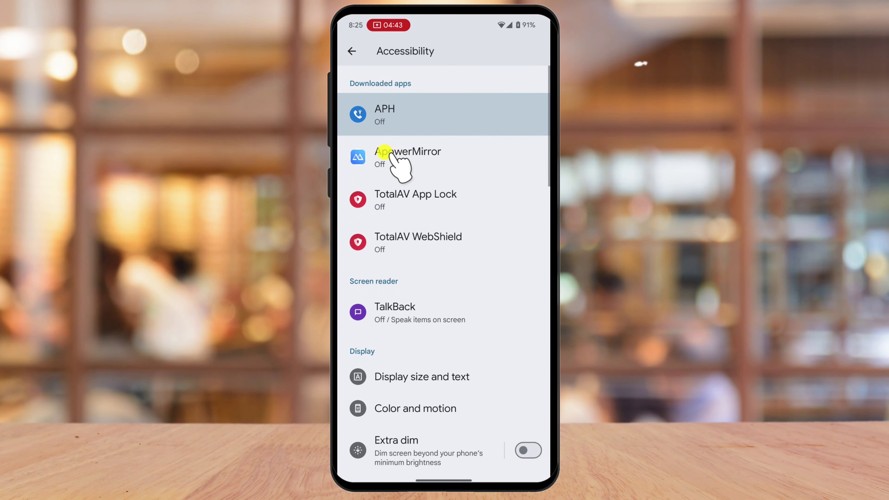
Switch on Use APH, allow it full device control, and go back
click(380, 122)
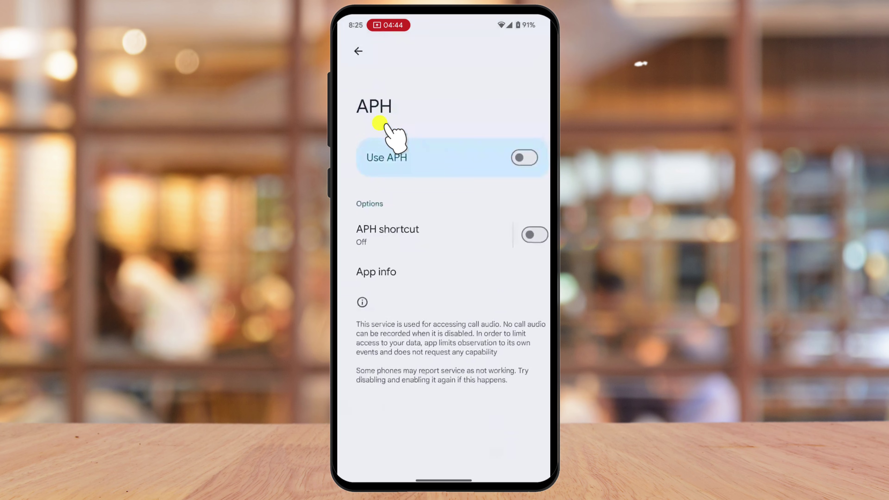
click(513, 159)
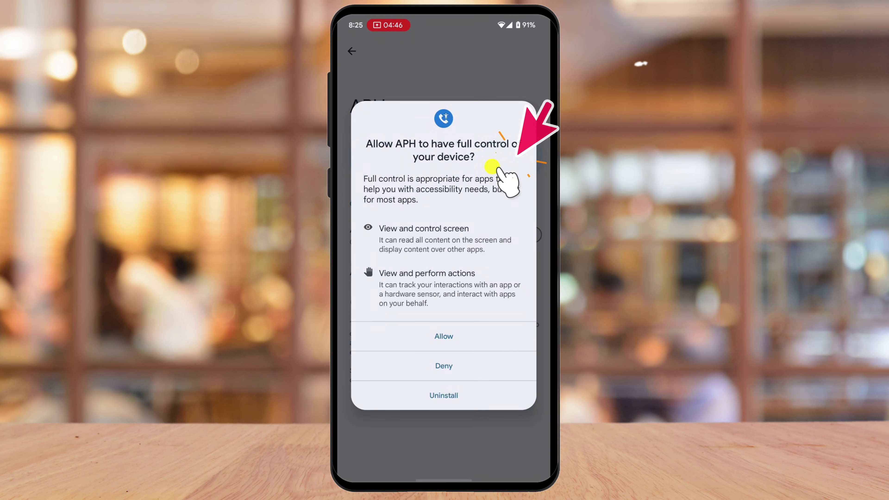
click(450, 337)
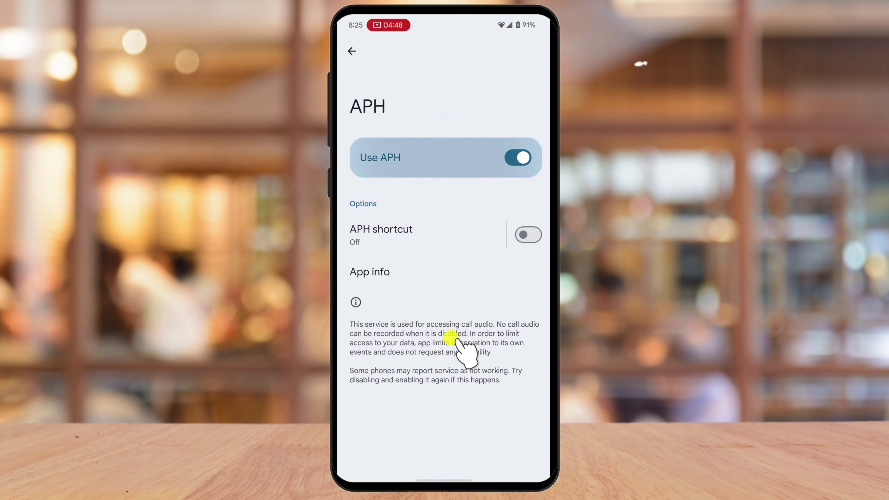
click(352, 51)
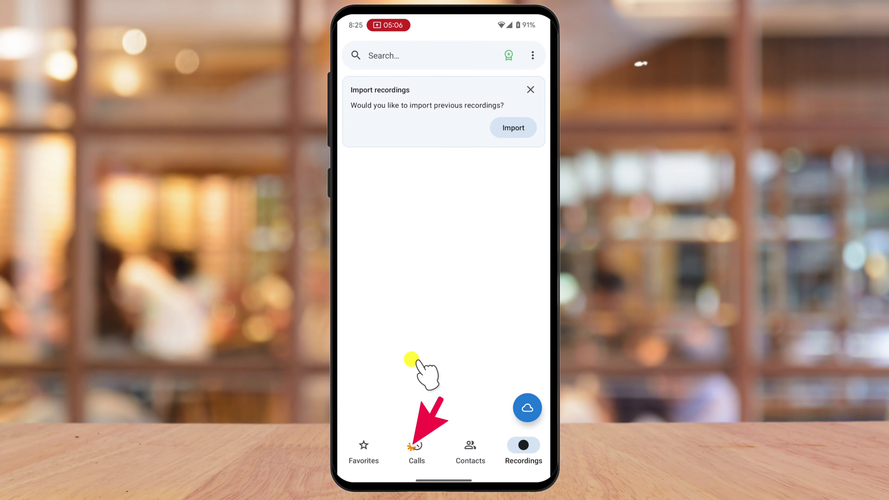
Call the top Calls entry, record it after accepting the notice, hang up, and return to the log
click(418, 452)
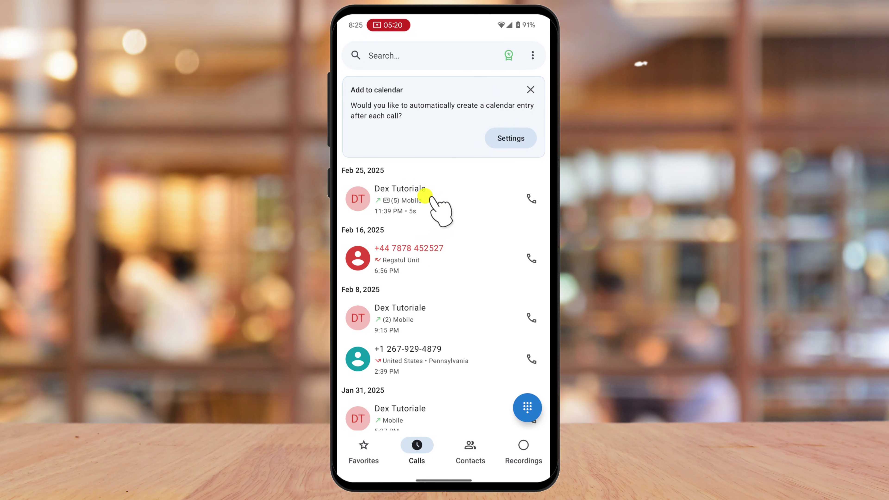
click(524, 196)
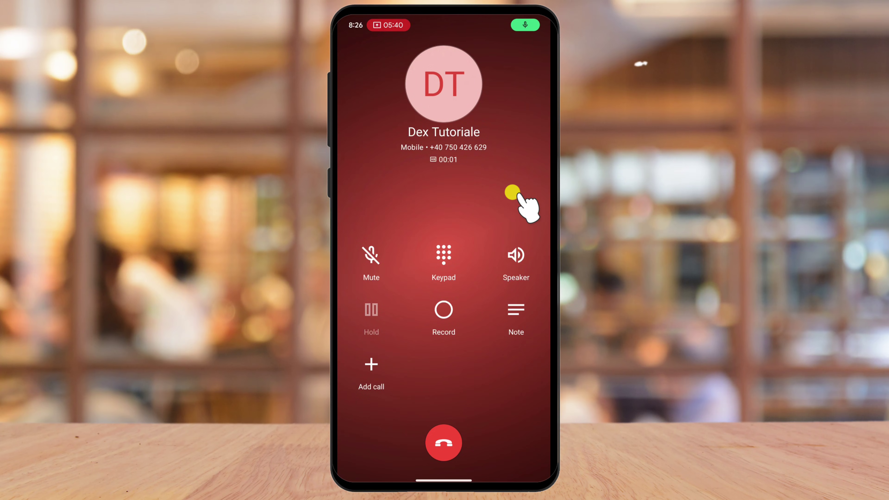
click(443, 311)
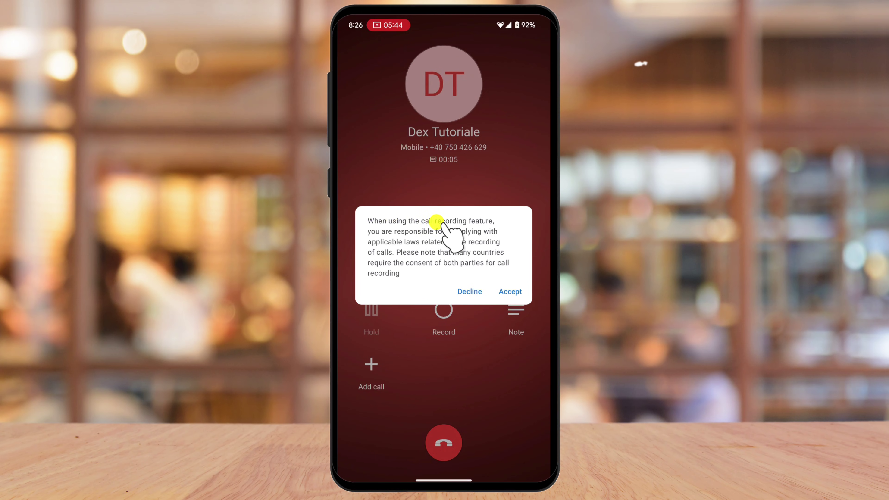
click(509, 291)
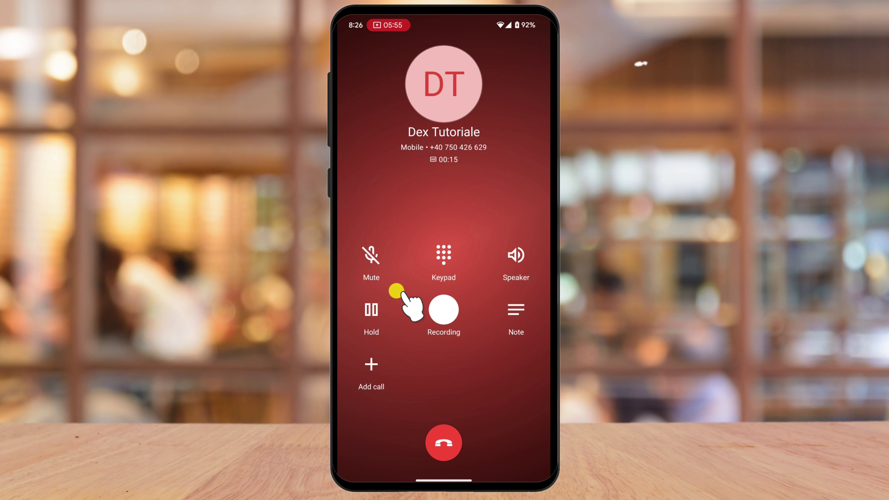
click(435, 448)
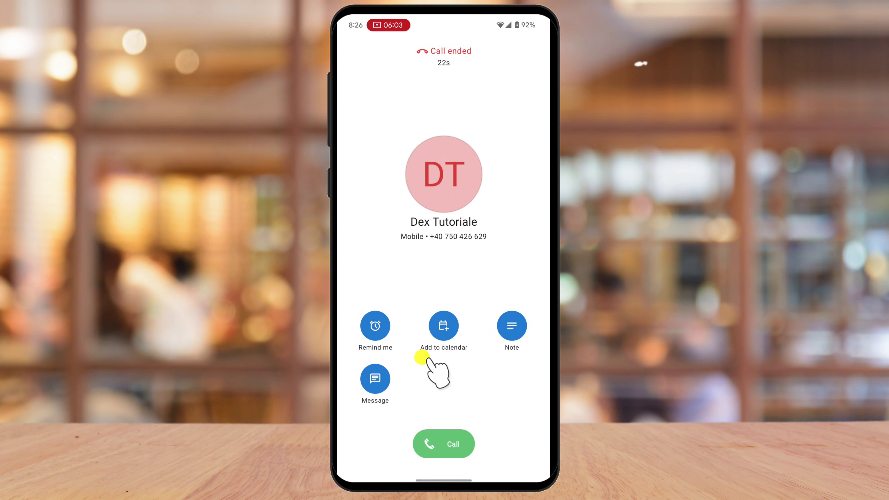
drag(362, 288, 546, 280)
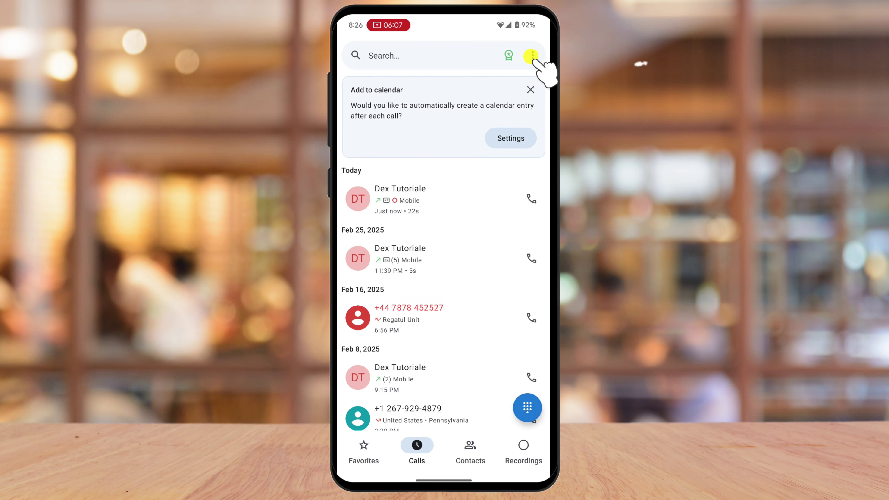
From Settings > Call recording, activate the free Premium with adverts plan and consent to data use
click(532, 56)
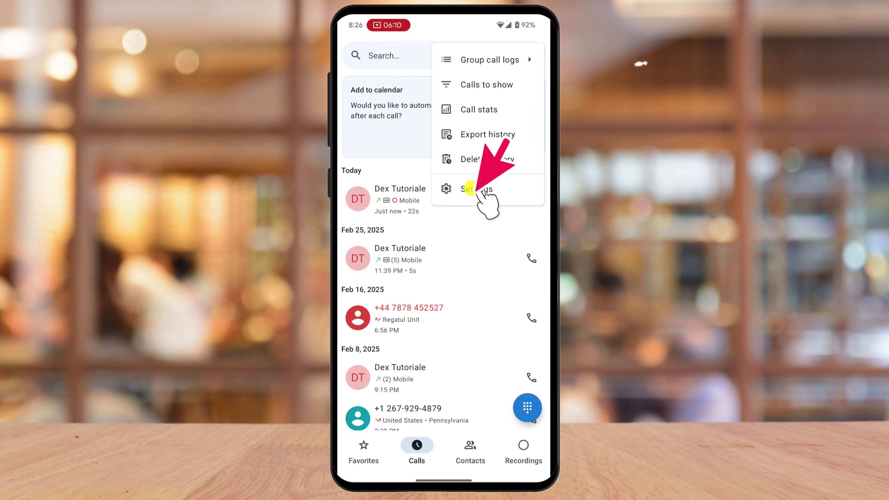
click(476, 189)
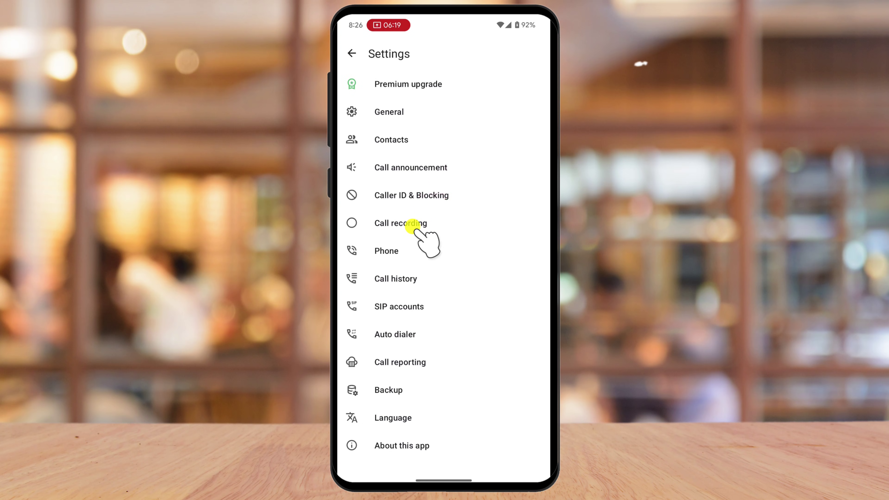
click(417, 225)
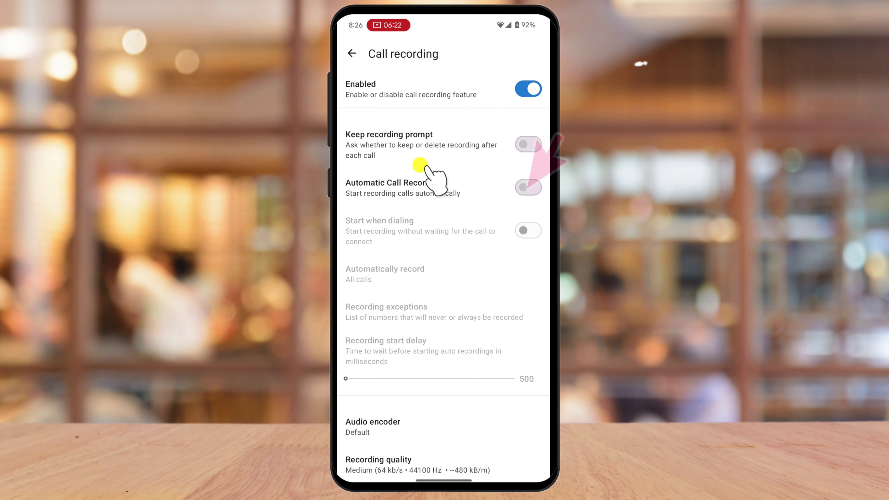
click(520, 187)
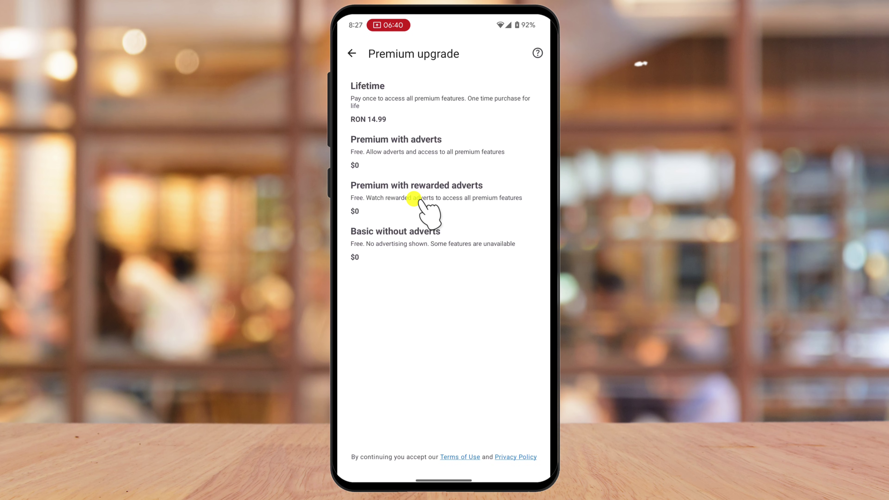
click(415, 147)
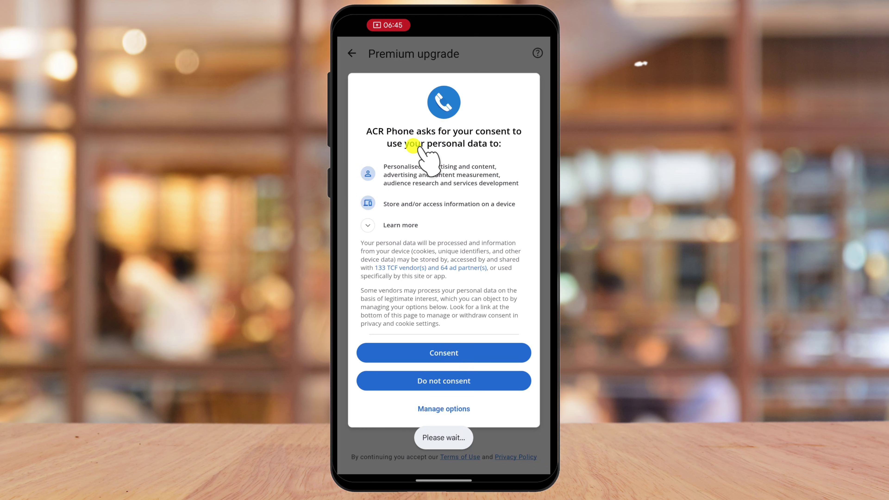
click(462, 353)
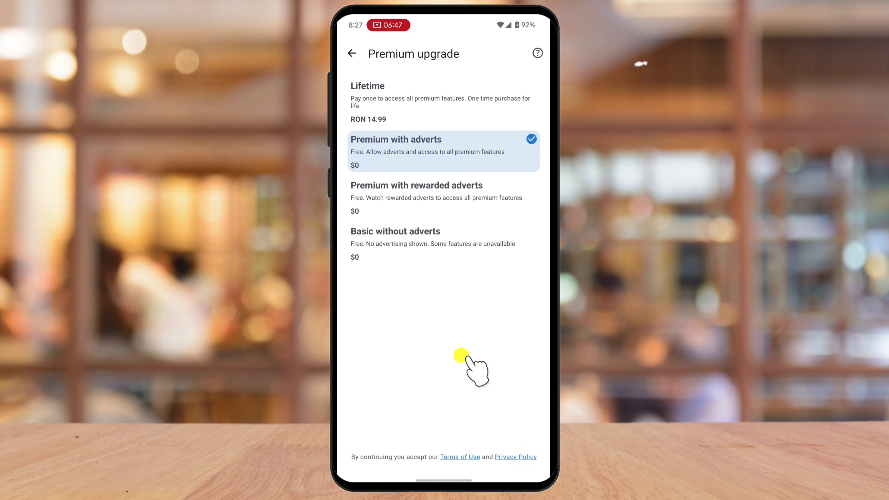
Turn on Automatic Call Recording and return to the call log
click(351, 54)
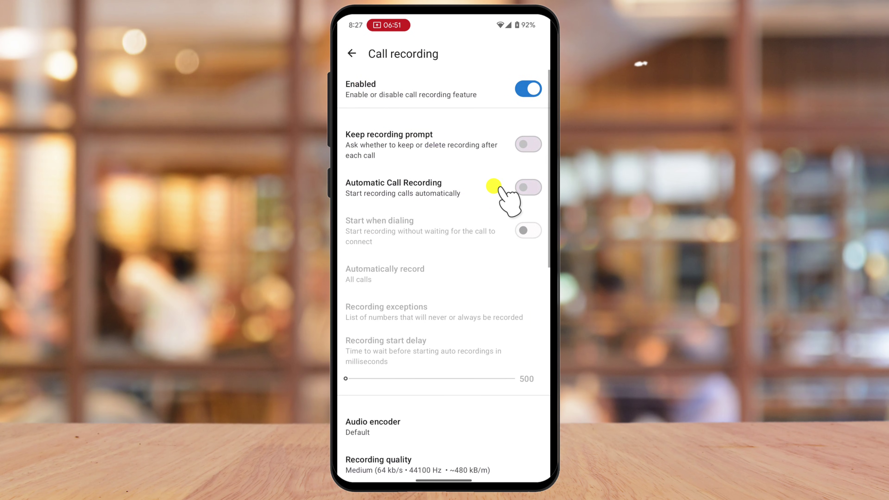
click(527, 187)
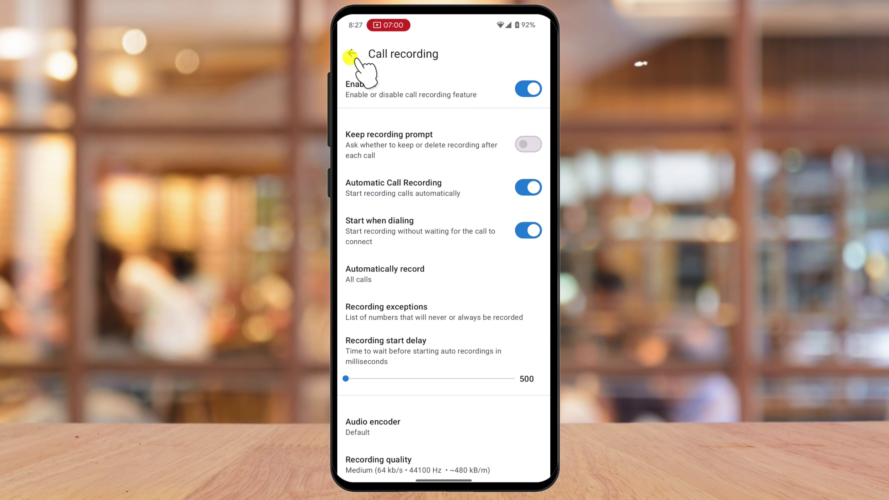
click(352, 54)
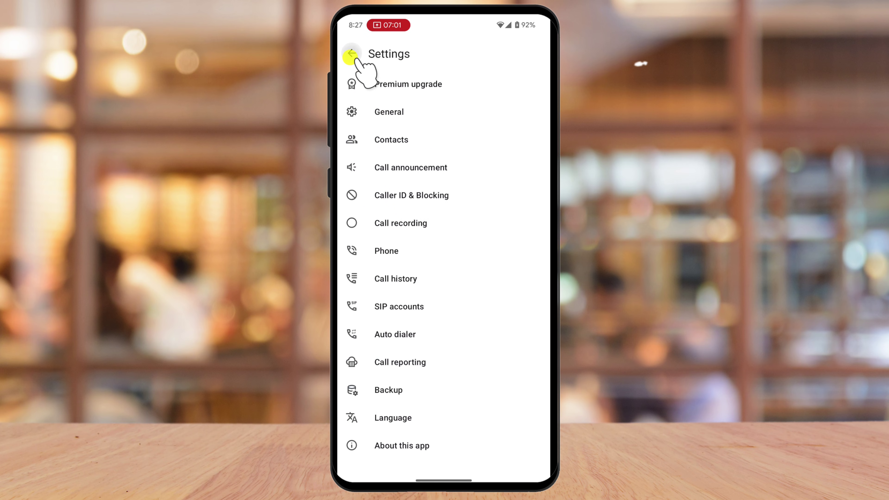
click(352, 54)
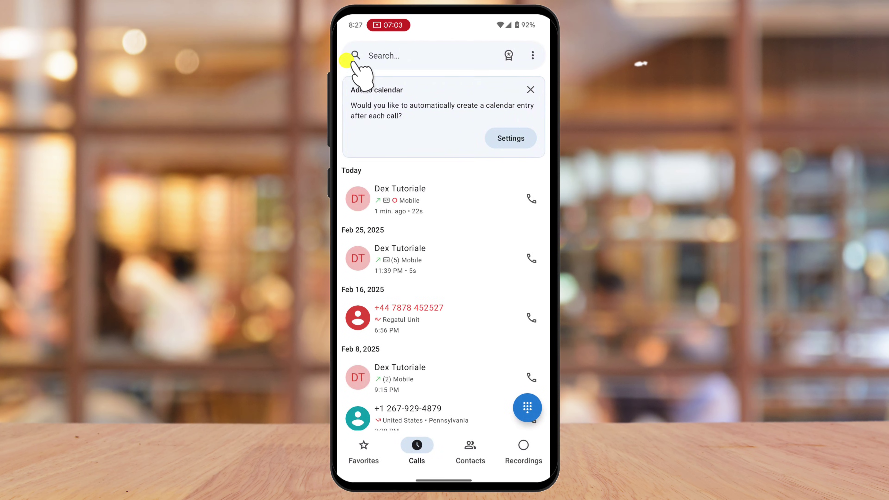
Dismiss the calendar suggestion, call the top contact again, and end it after 16s of recording
click(530, 90)
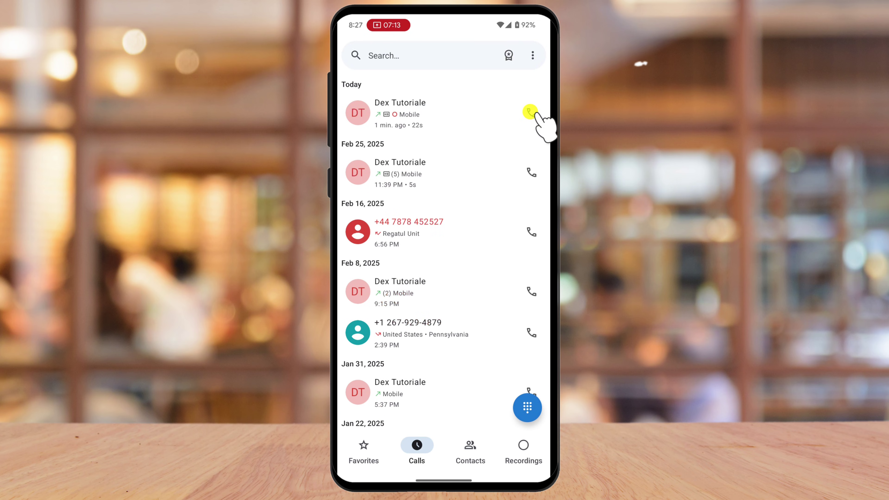
click(530, 112)
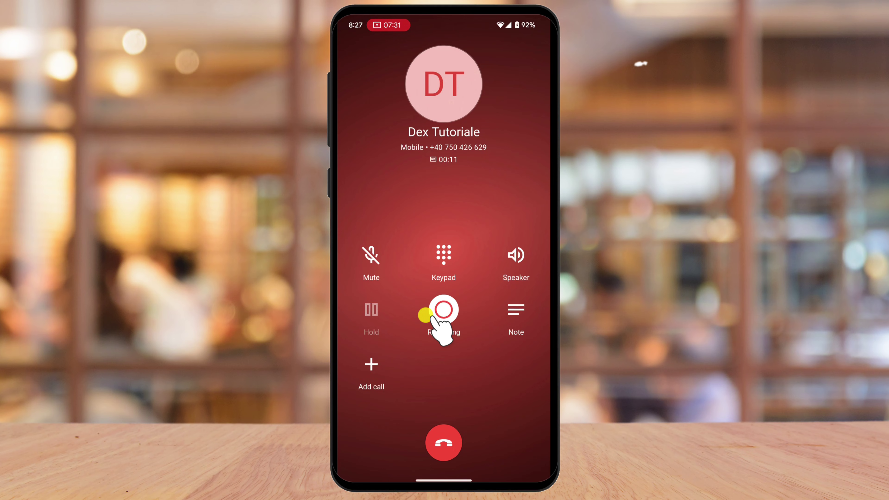
click(450, 443)
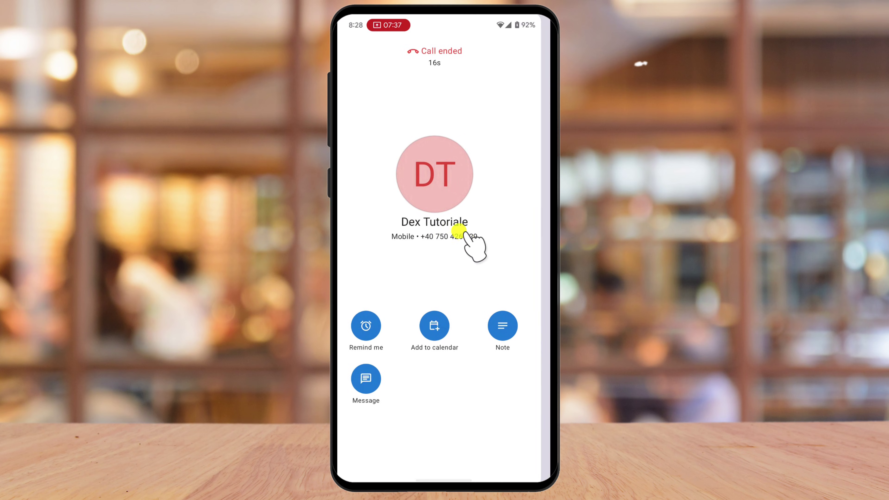